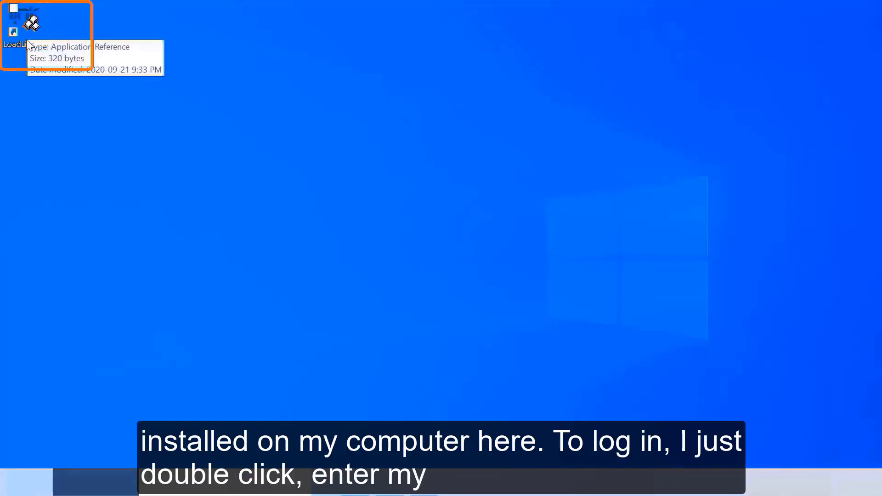
Launch LoadLink.Net, log in with the entered credentials, and close the Link Chat window.
double_click(25, 23)
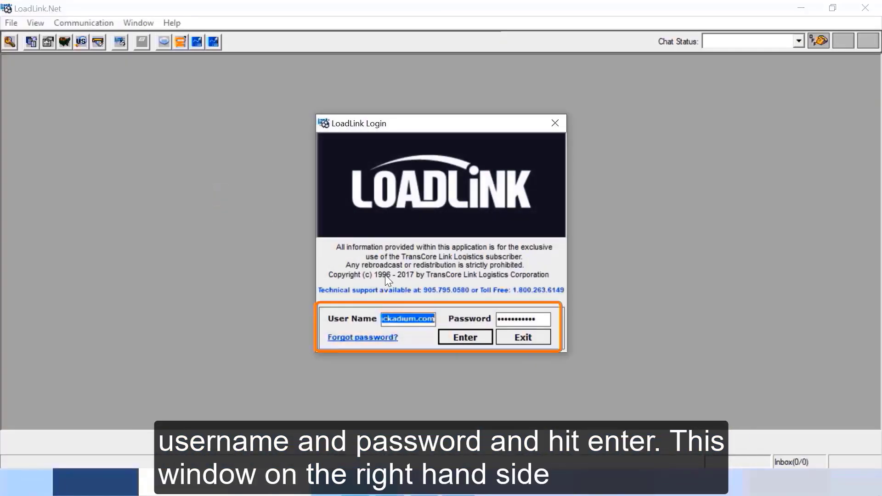
left_click(457, 336)
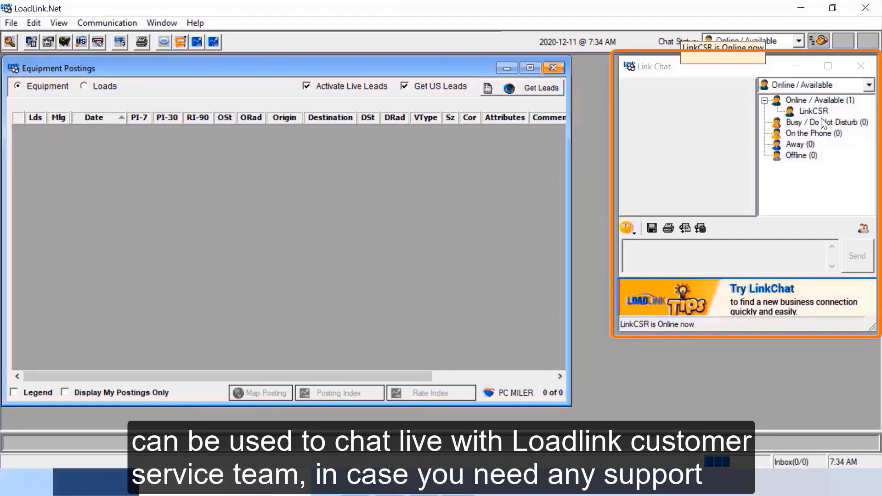
left_click(860, 65)
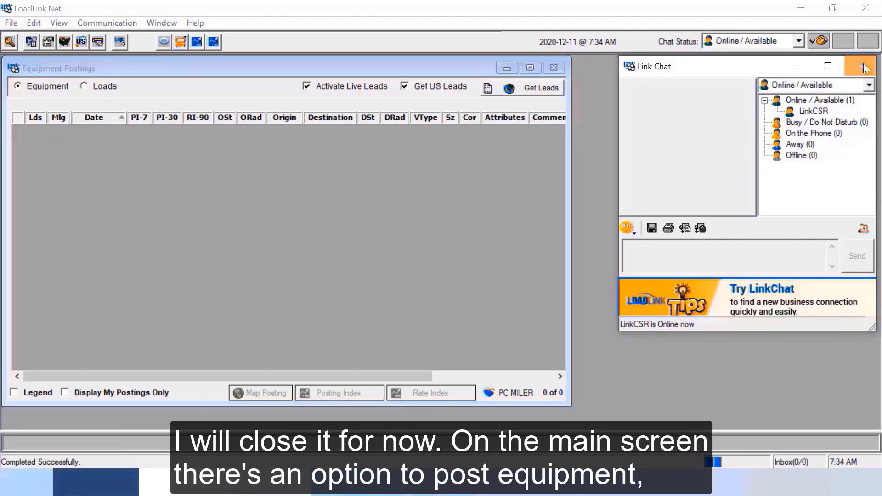
Maximize the Equipment Postings window and toggle between Loads and Equipment, ending on Equipment.
left_click(530, 68)
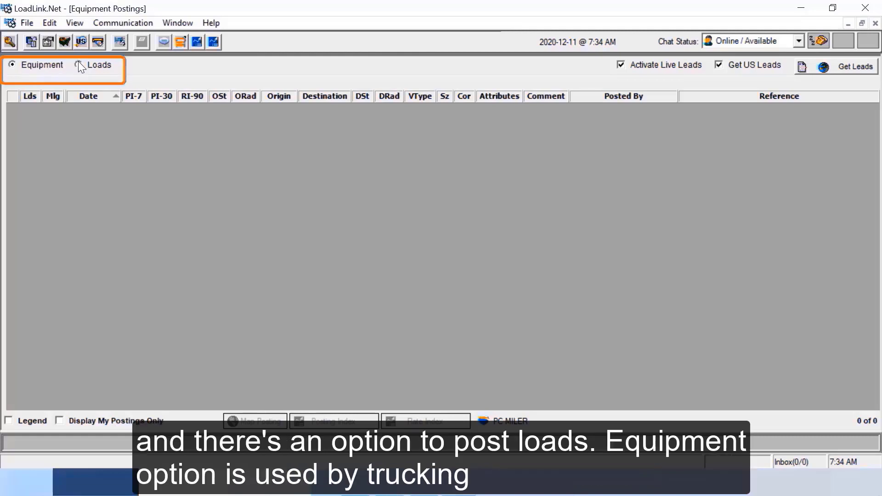
left_click(77, 64)
left_click(12, 64)
left_click(84, 66)
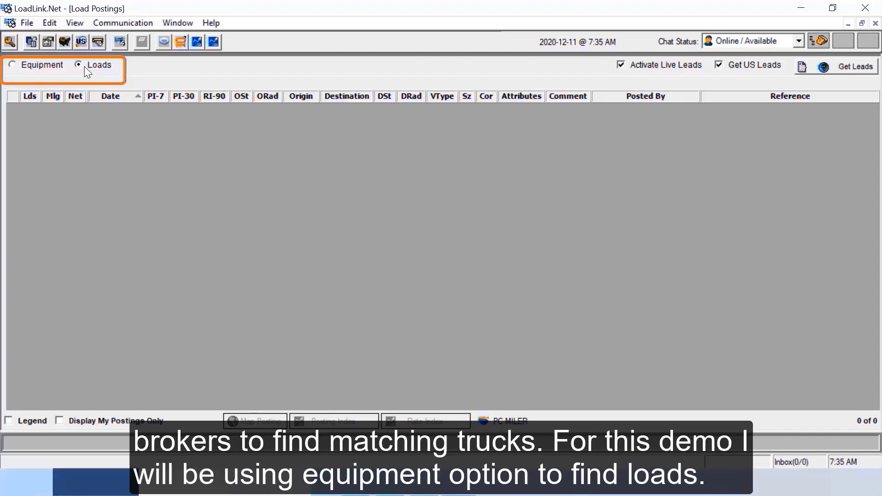
left_click(12, 64)
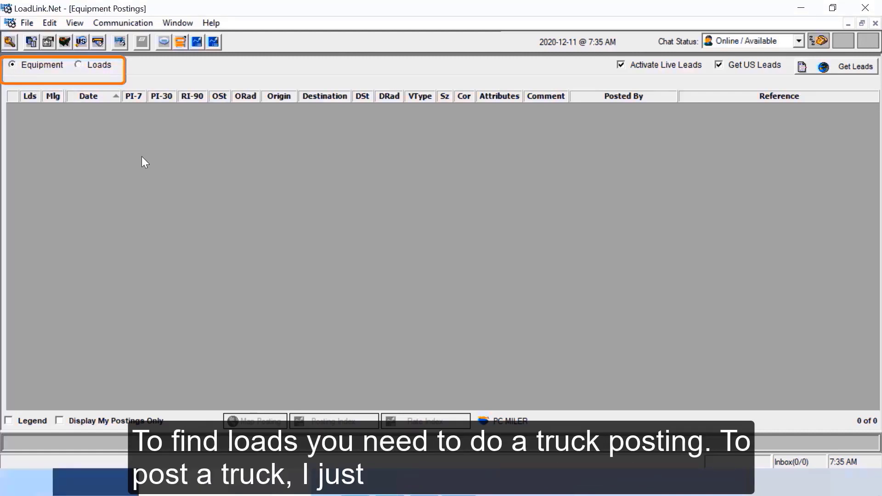
Add a new equipment posting with availability date December 11, 2020.
right_click(360, 151)
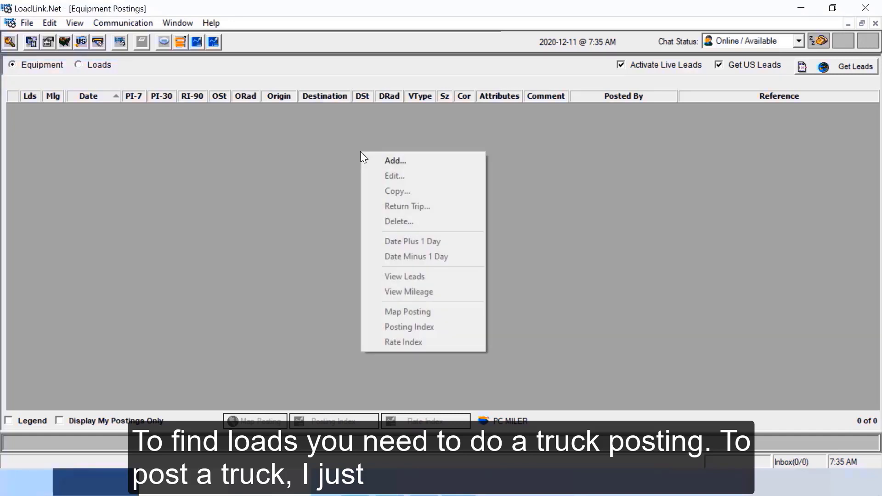
left_click(398, 161)
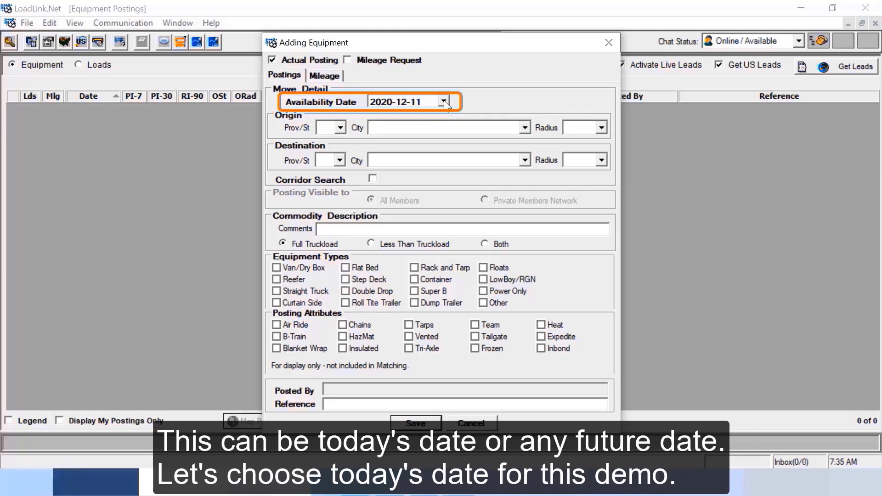
left_click(443, 101)
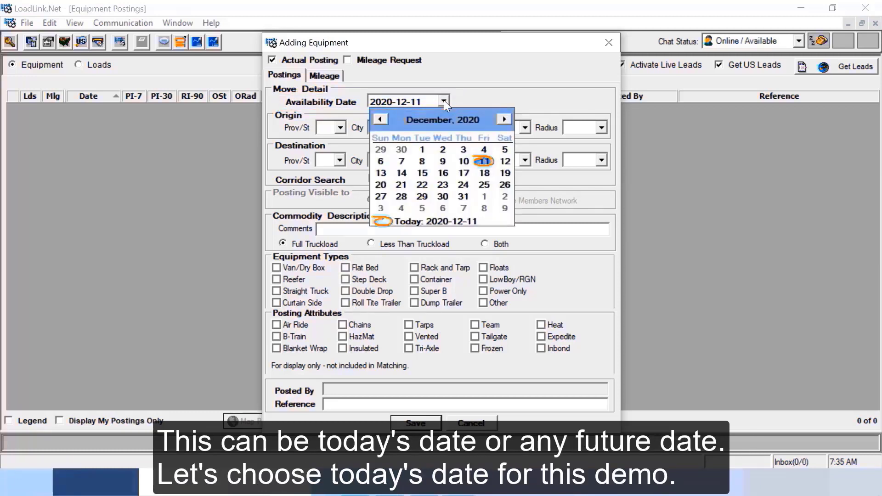
left_click(484, 162)
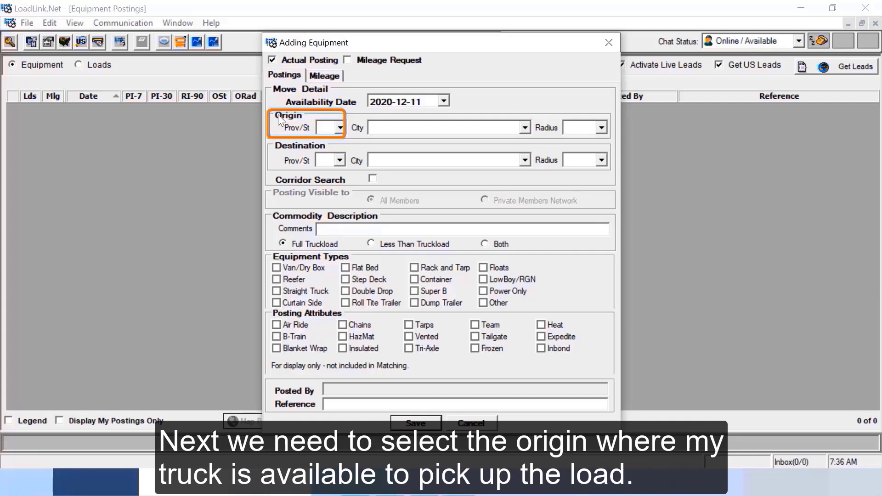
Set the posting origin to Toronto, ON with a 100-mile radius.
left_click(324, 126)
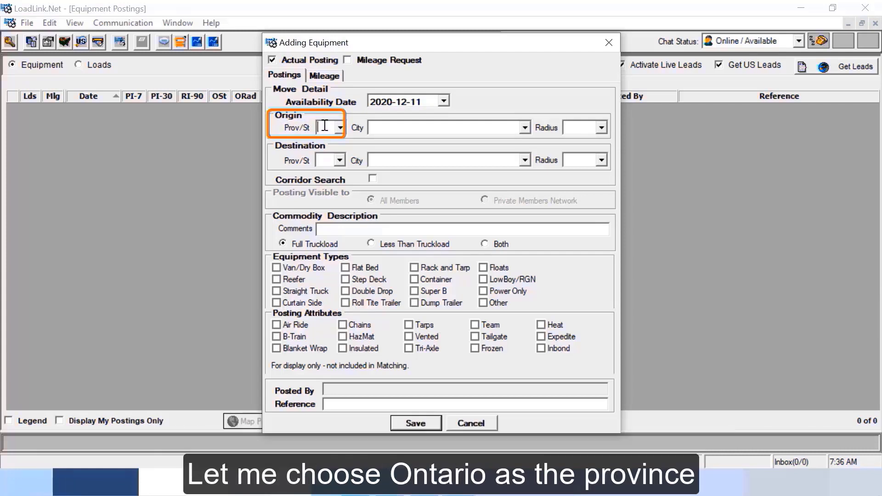
type("ON")
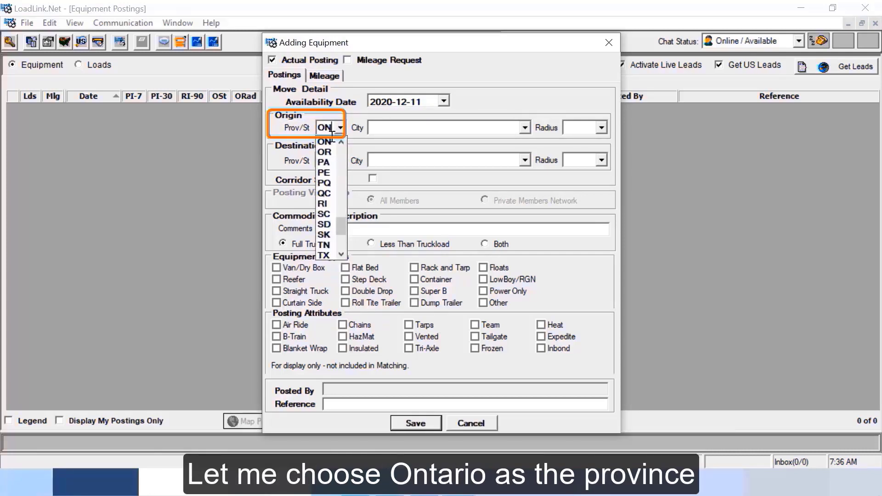
left_click(324, 142)
left_click(380, 129)
type("tor")
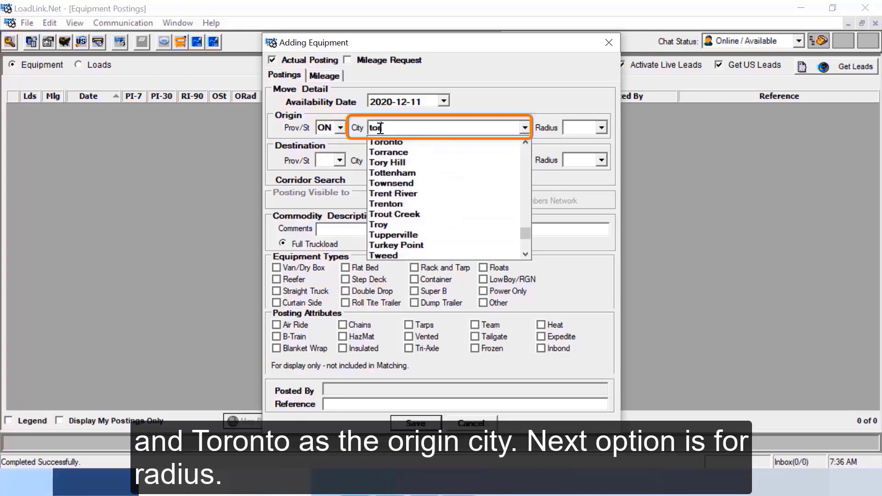
type("onto")
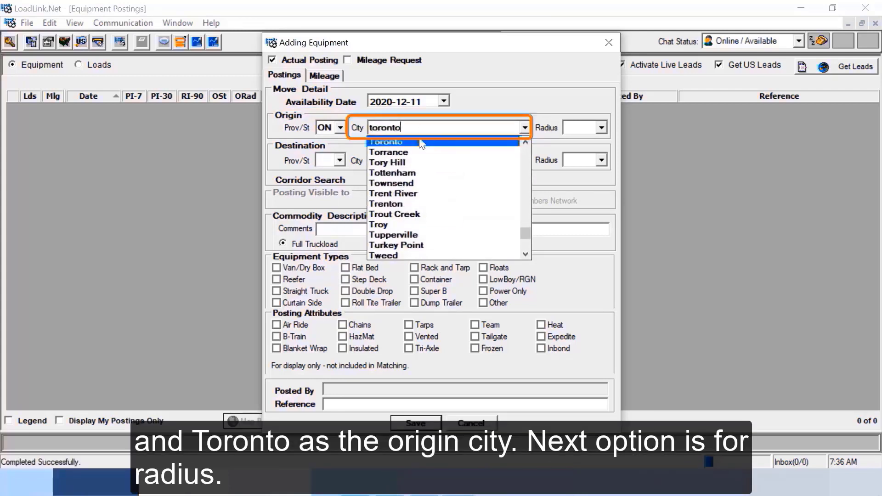
left_click(422, 145)
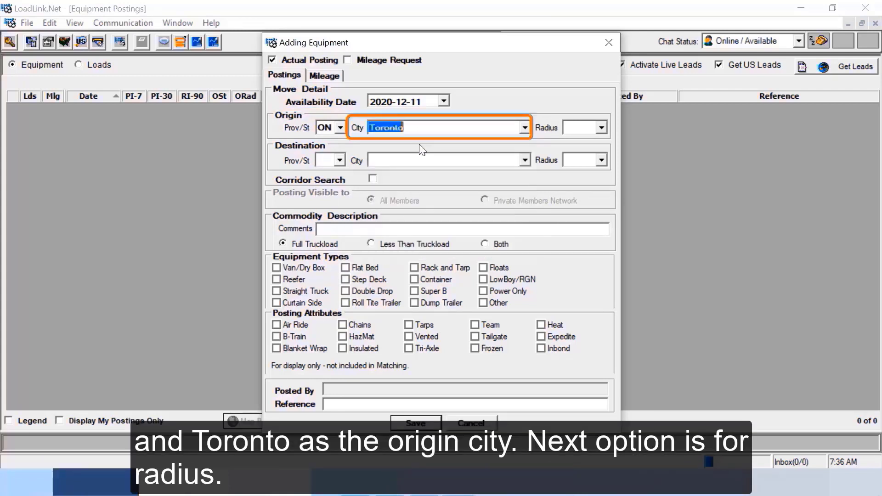
left_click(601, 127)
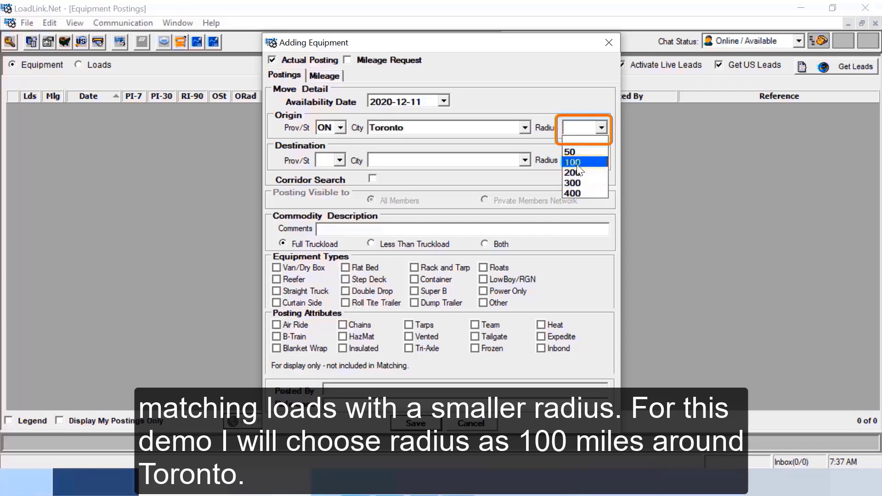
left_click(576, 163)
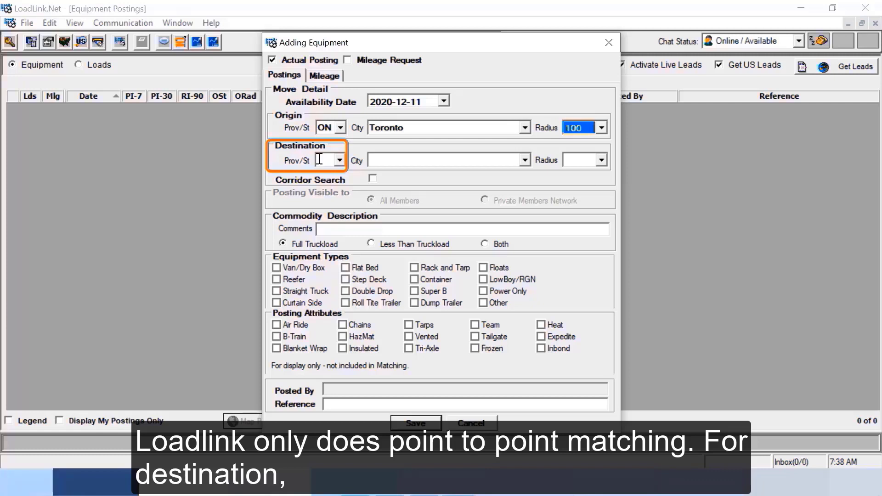
Set the destination to Chicago, IL with radius 500 and Corridor Search unchecked.
left_click(320, 159)
type("IL")
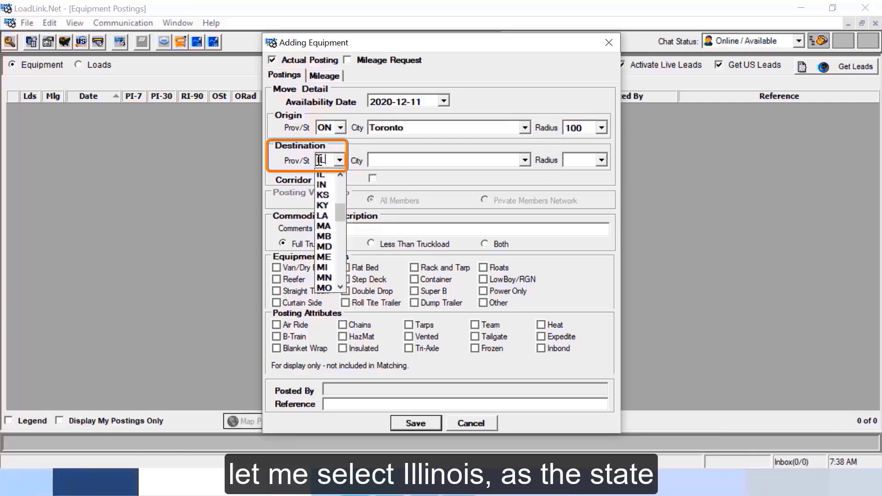
left_click(327, 175)
left_click(446, 157)
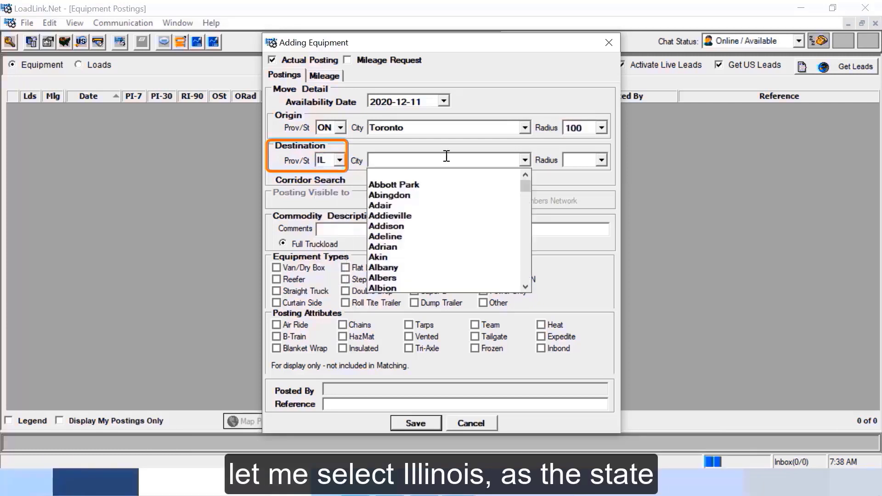
type("chicago")
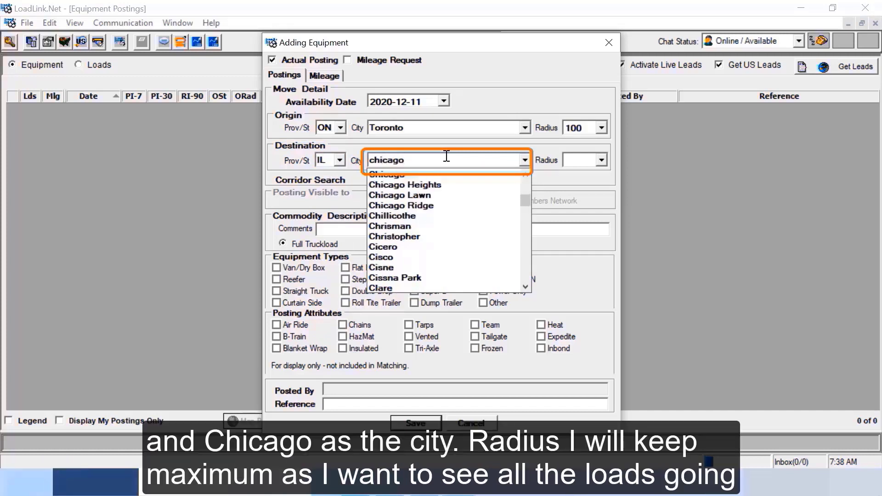
left_click(394, 175)
left_click(601, 160)
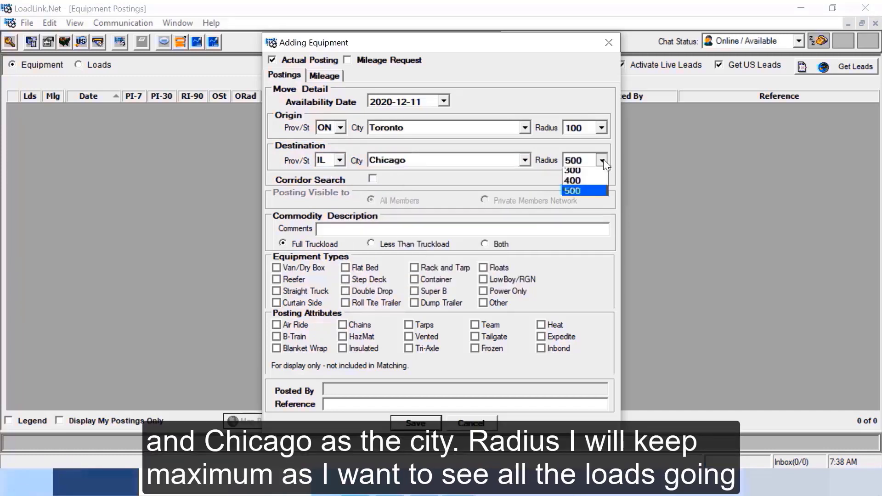
left_click(569, 233)
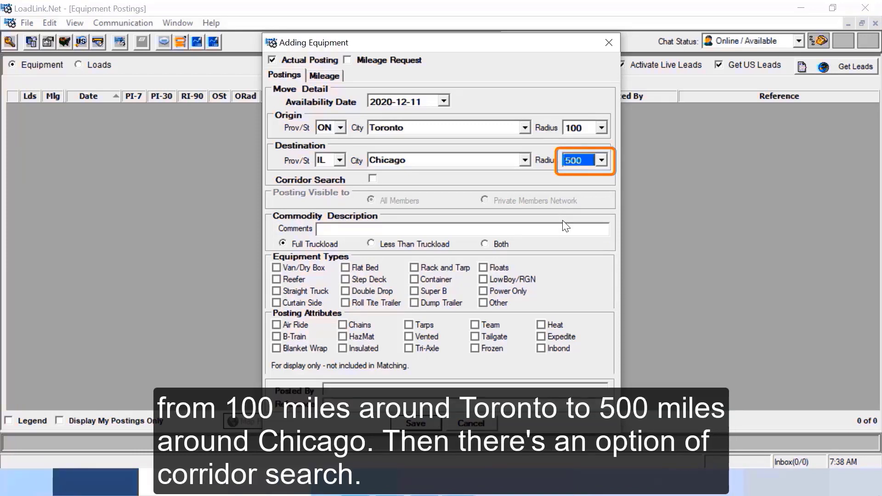
left_click(372, 179)
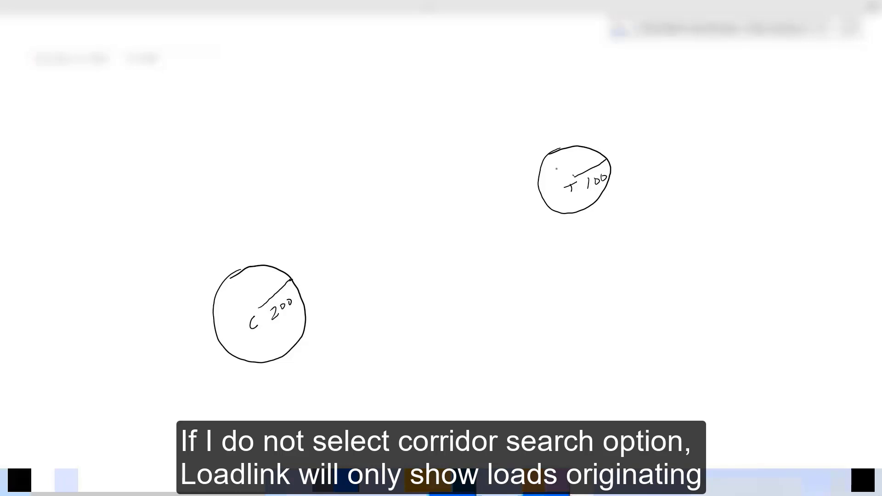
Draw a line and dashed strokes linking the T 100 and C 200 circles on the whiteboard.
mouse_move(556, 169)
left_mouse_down()
mouse_move(374, 267)
mouse_move(280, 336)
left_mouse_up()
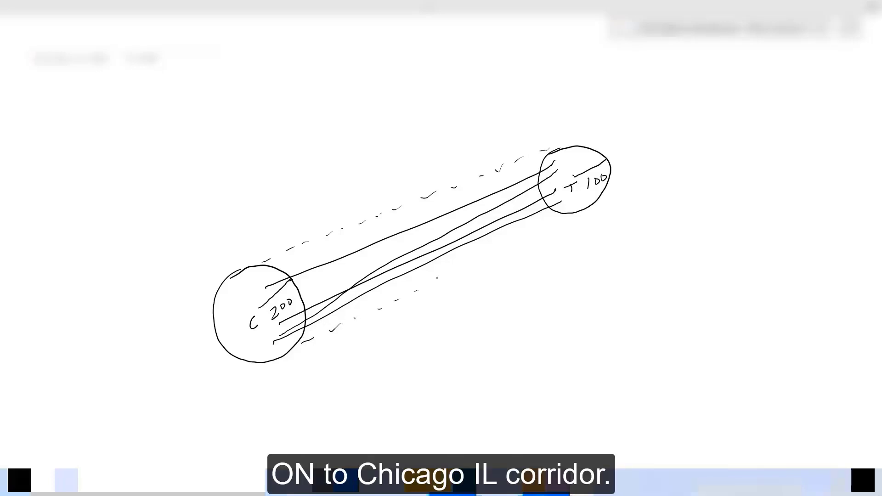
left_click_drag(451, 275, 462, 267)
left_click_drag(471, 261, 552, 219)
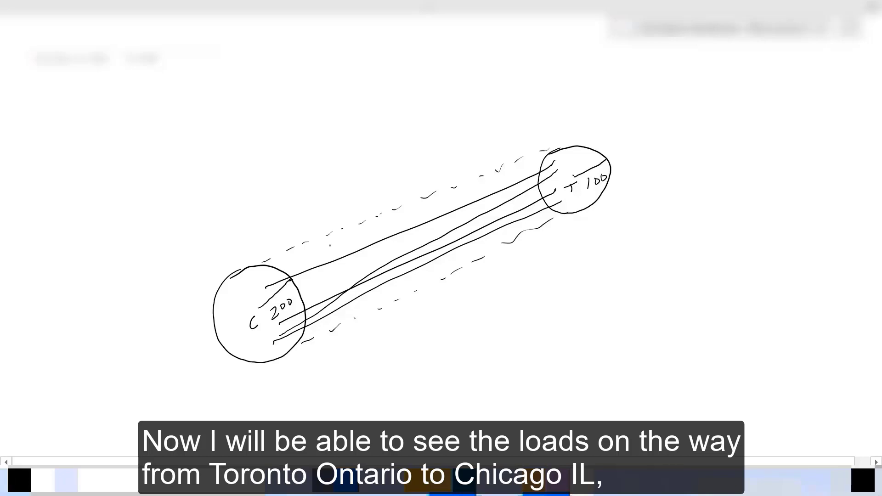
left_click_drag(336, 246, 338, 243)
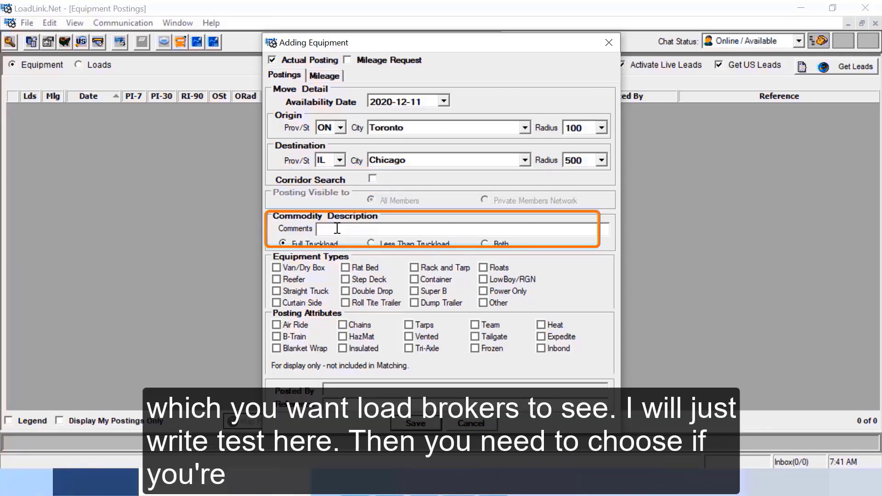
Enter the comment 'Test' and set the shipment type to Both.
type("Test")
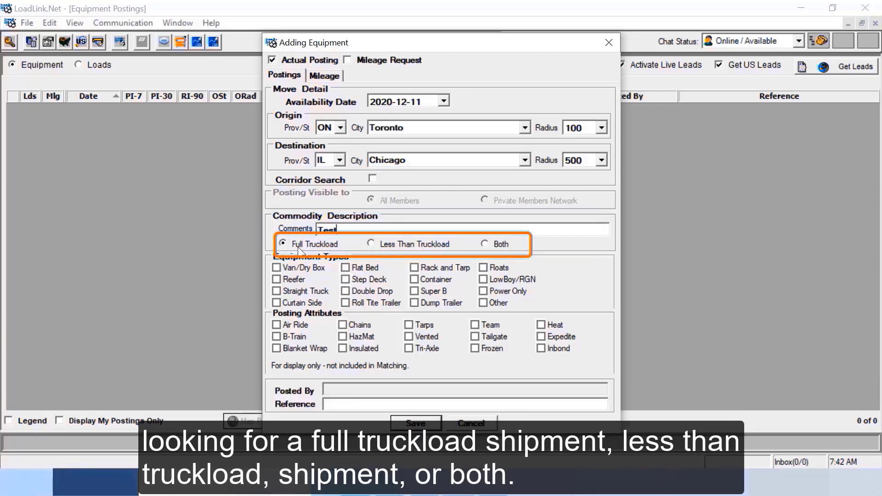
left_click(371, 244)
left_click(487, 244)
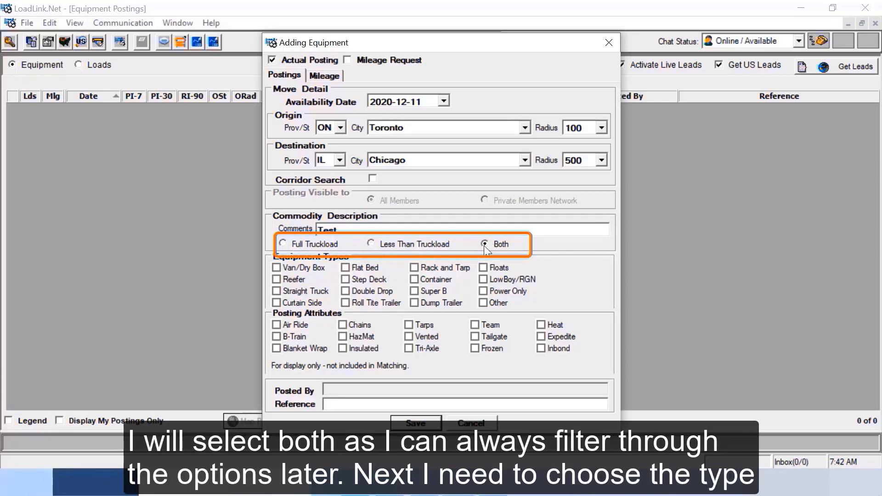
Demonstrate the equipment type checkboxes, leaving only Van/Dry Box checked.
left_click(278, 268)
left_click(278, 268)
left_click(278, 280)
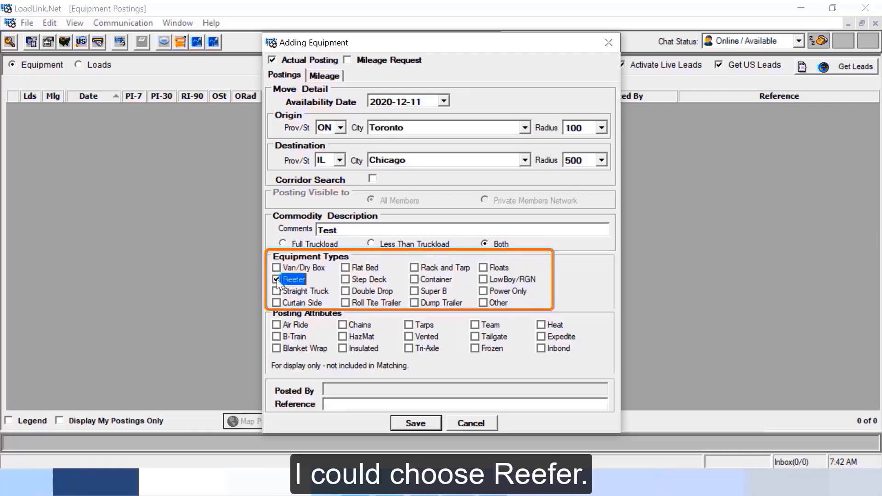
left_click(277, 279)
left_click(277, 292)
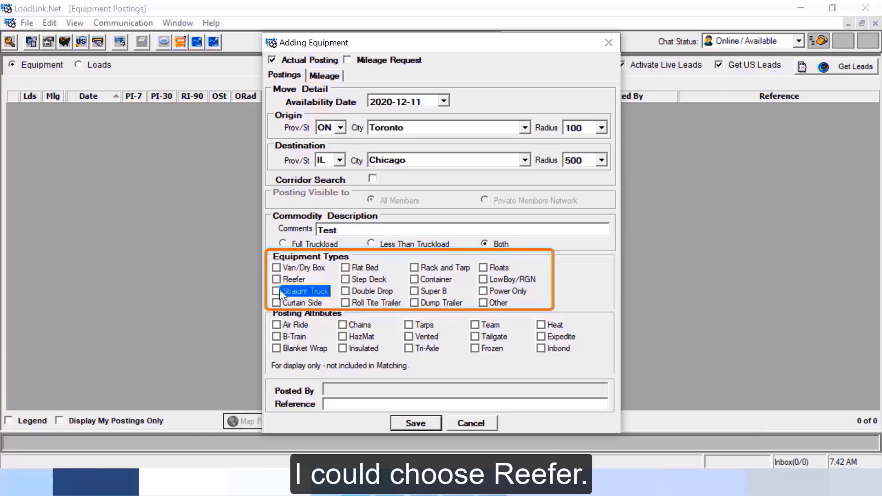
left_click(277, 291)
left_click(345, 268)
left_click(345, 268)
left_click(346, 280)
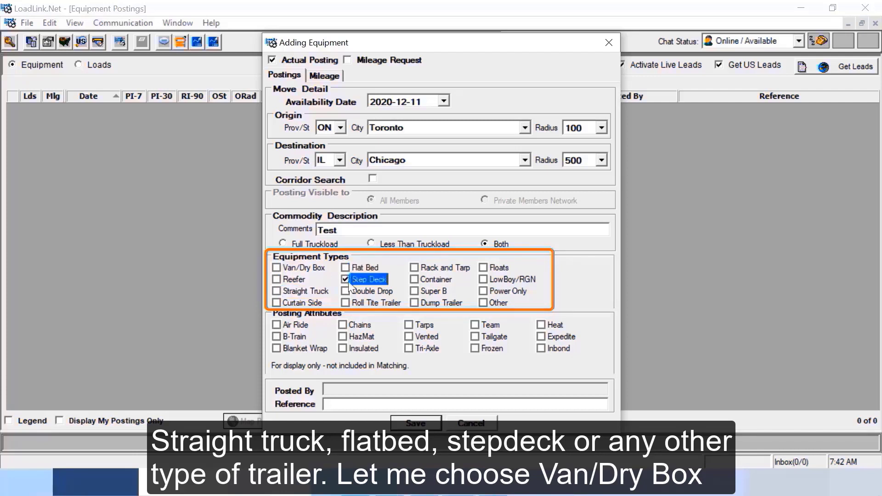
left_click(346, 279)
left_click(277, 268)
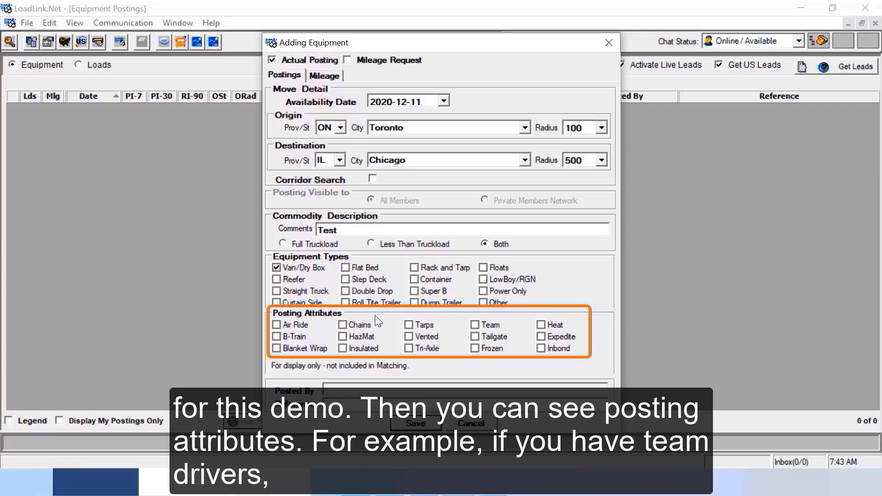
Leave the posting attributes and Reference empty and save the Van/Dry Box posting.
left_click(475, 324)
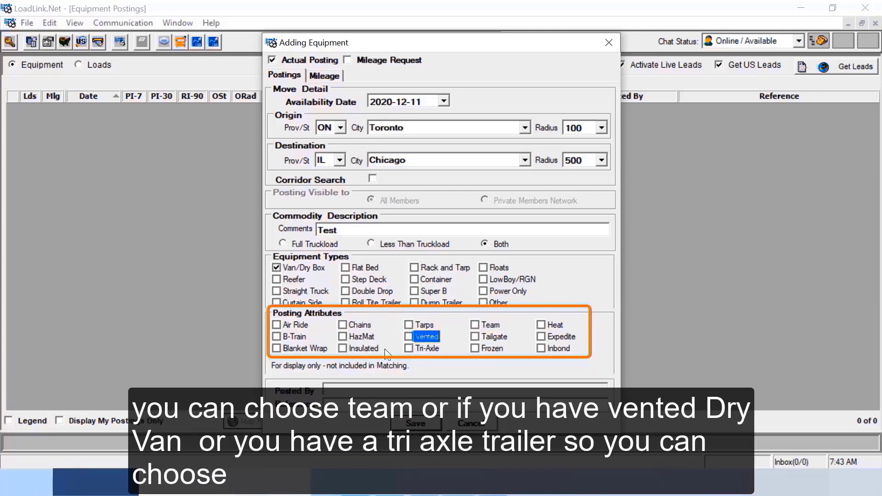
left_click(409, 348)
left_click(409, 349)
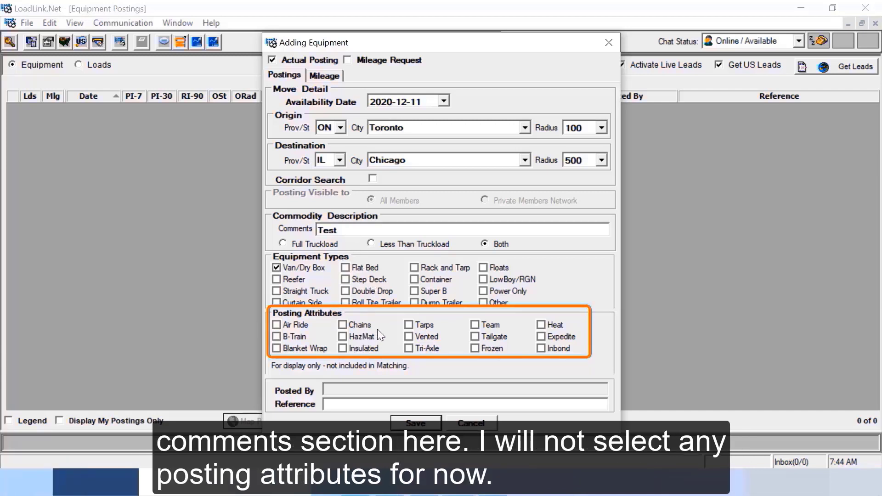
left_click(338, 403)
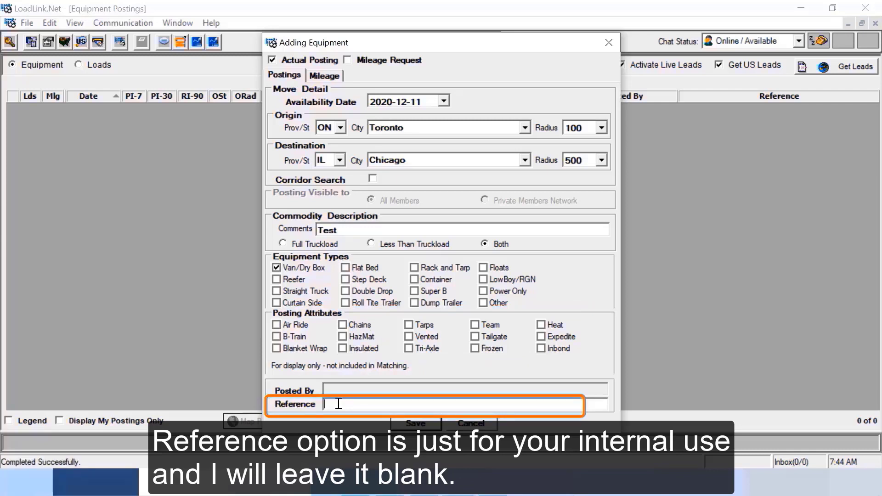
left_click(416, 424)
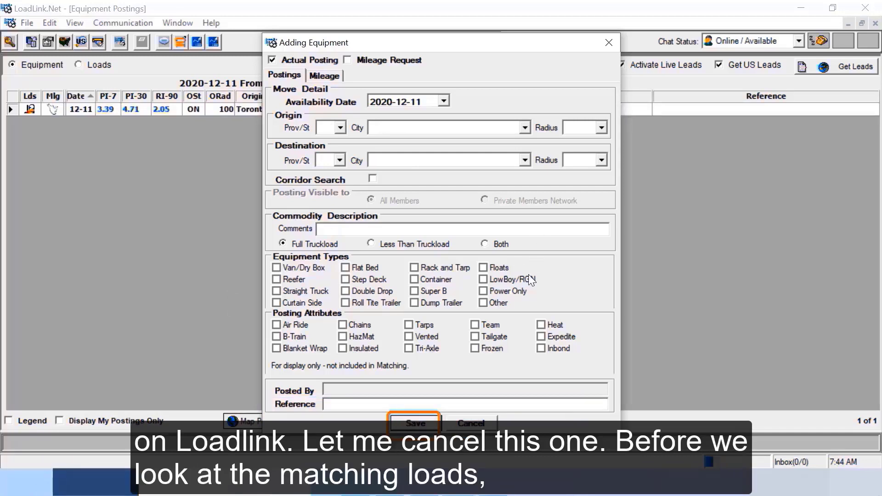
Close the Adding Equipment dialog and view the PI-7 and PI-30 tooltips for the posting.
left_click(470, 424)
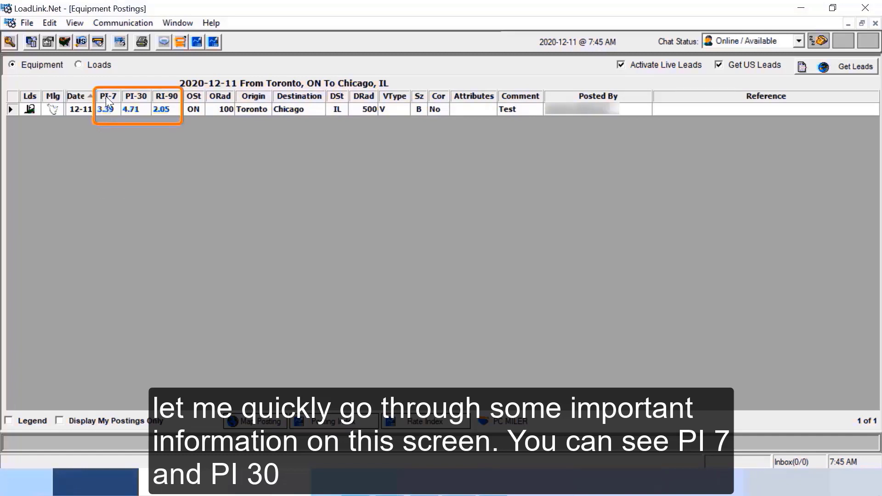
mouse_move(105, 96)
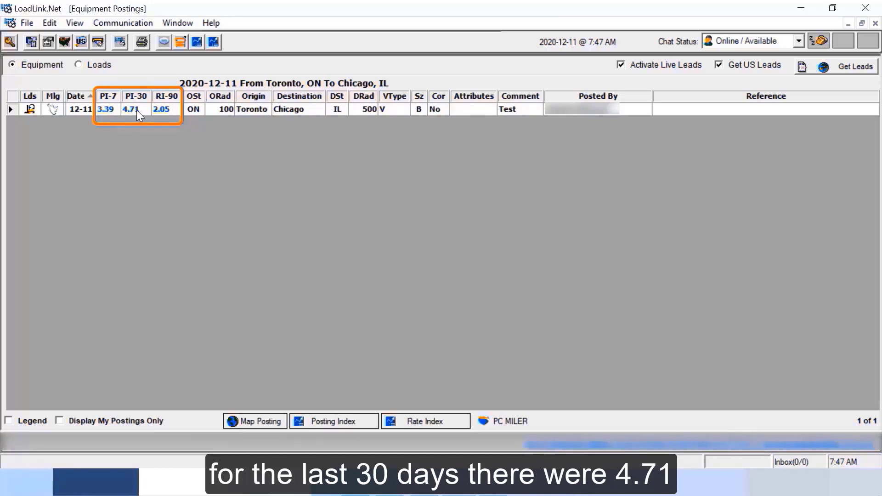
mouse_move(133, 115)
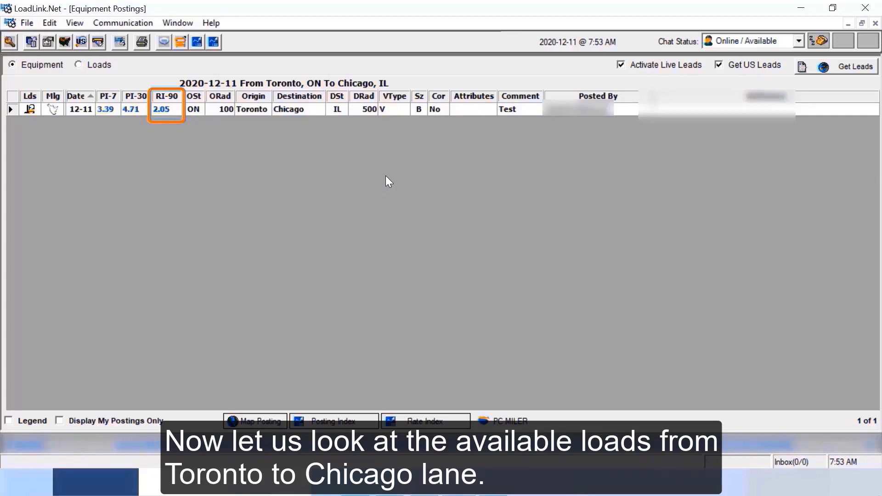
double_click(393, 109)
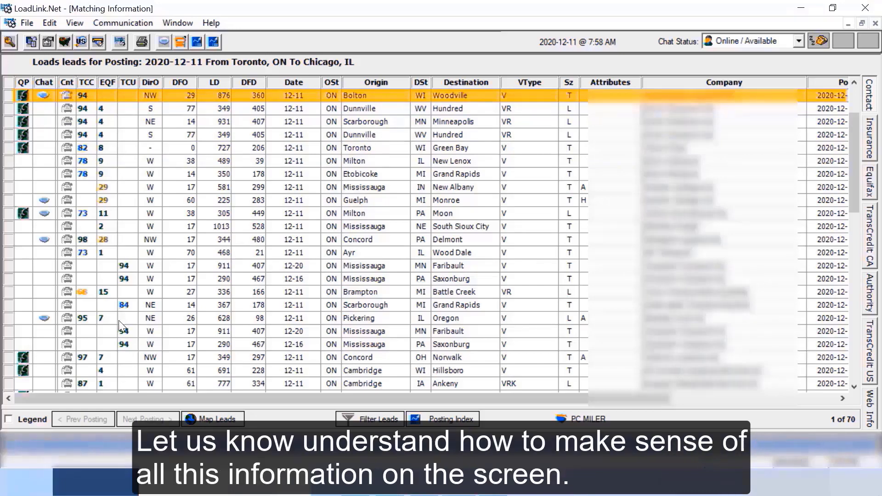
left_click(7, 419)
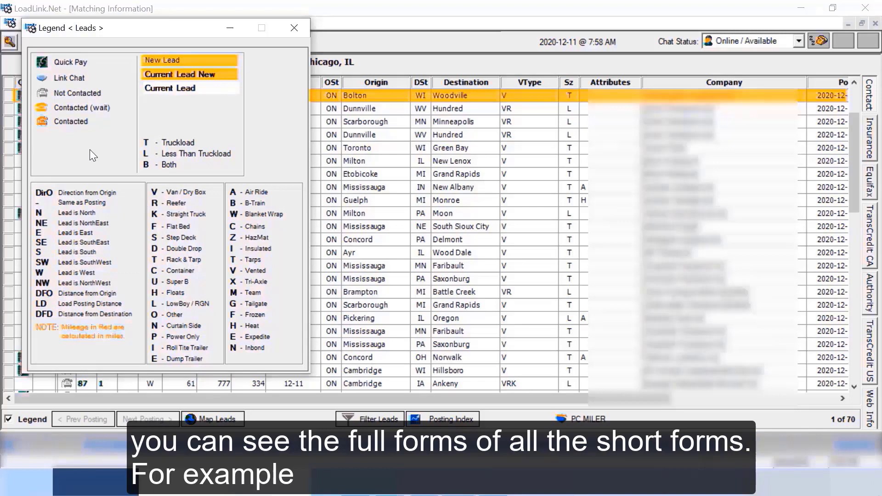
left_click(294, 29)
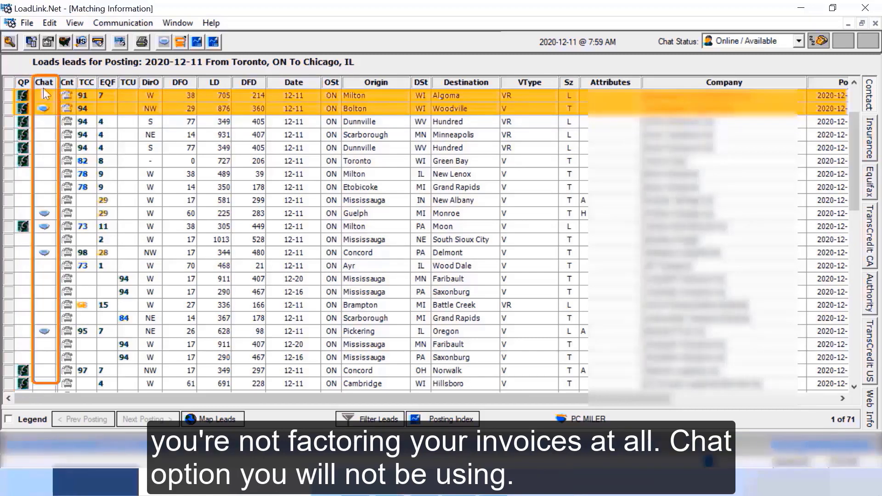
Clear the new-lead highlight on the Bolton–Woodville load row.
left_click(59, 107, "ctrl")
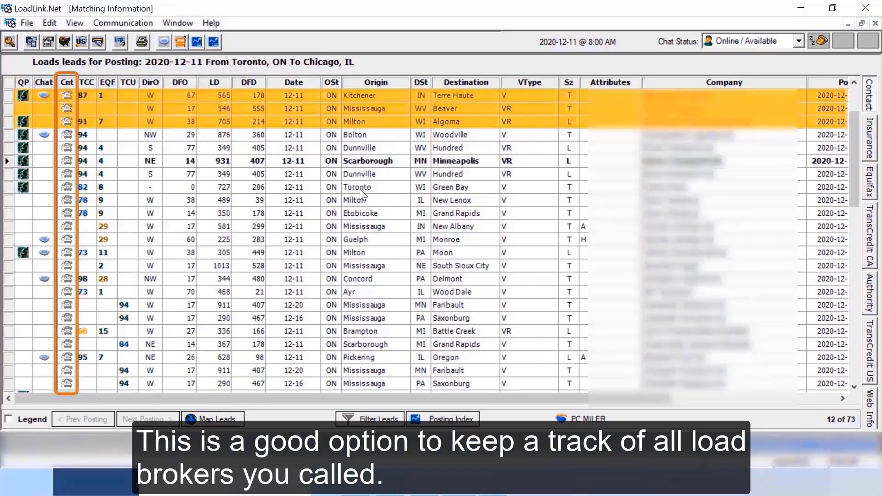
Select the Toronto–Green Bay load and flag it as contacted with its Cnt phone icon.
left_click(359, 188)
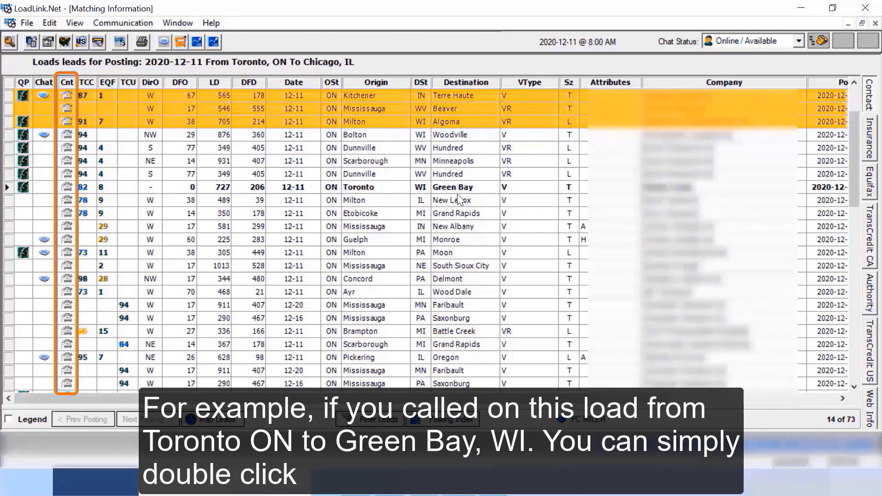
left_click(67, 187)
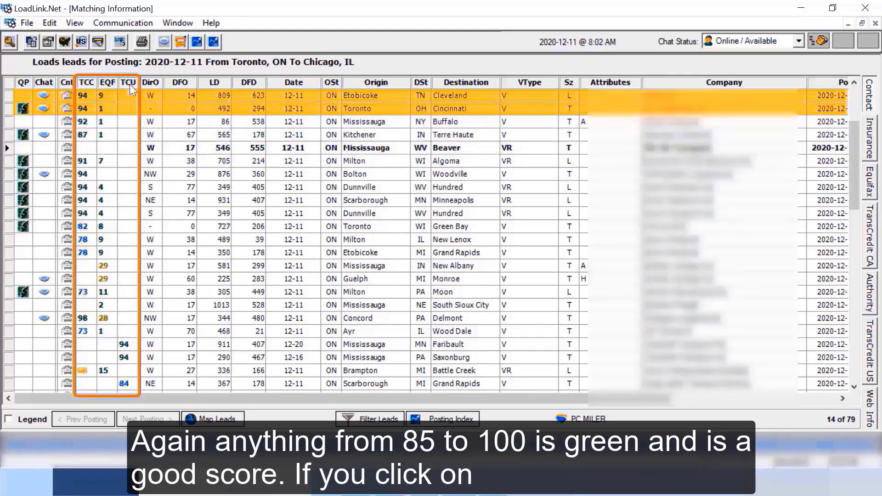
left_click(869, 184)
left_click(870, 242)
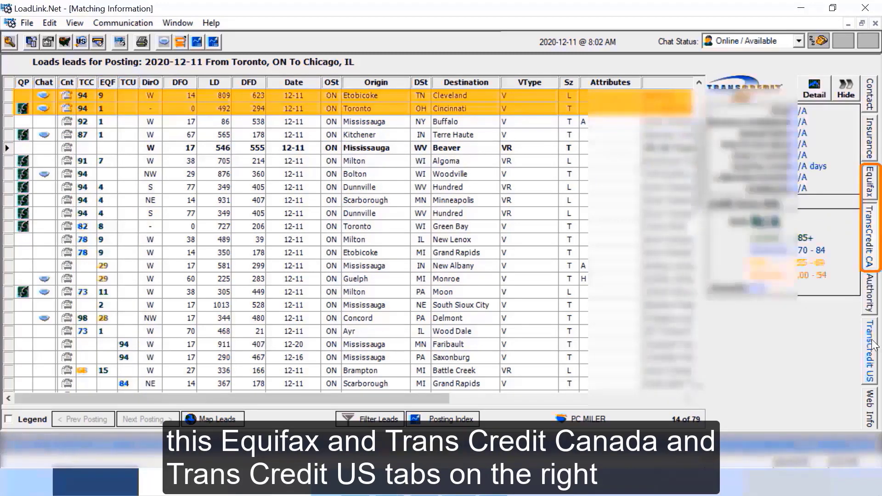
left_click(873, 368)
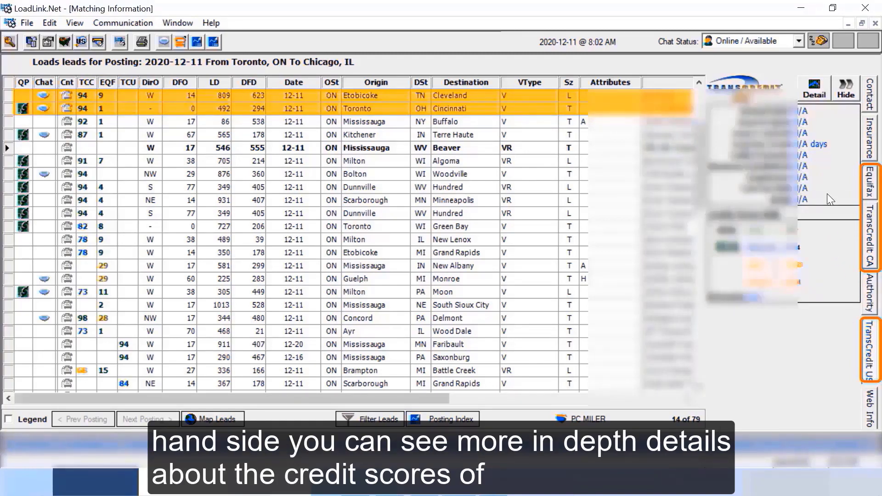
left_click(846, 94)
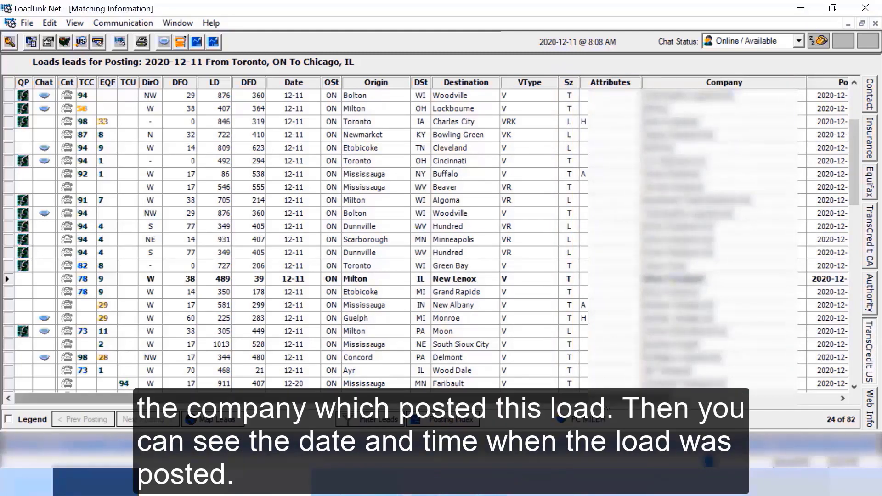
Show the Posted and Comments columns, jump to the list's end, and read the Scarborough–Minneapolis and Concord–Delmont comments.
left_click(694, 399)
left_click(695, 398)
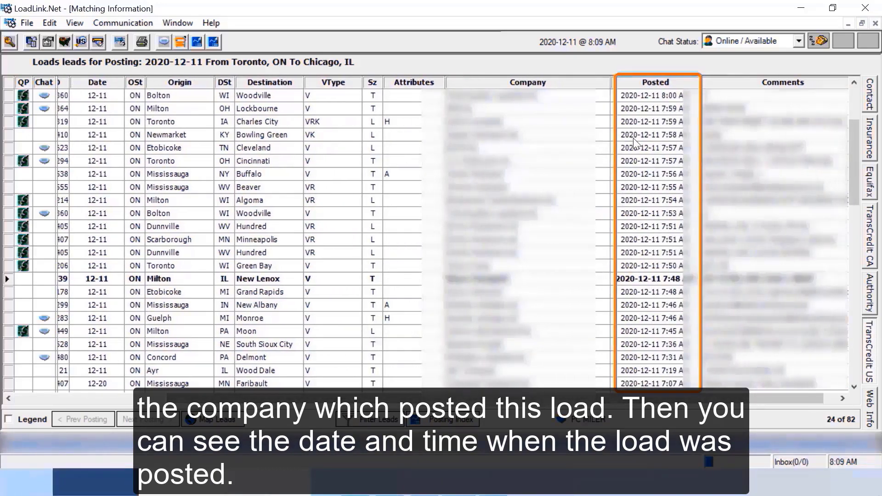
key("Page_Down")
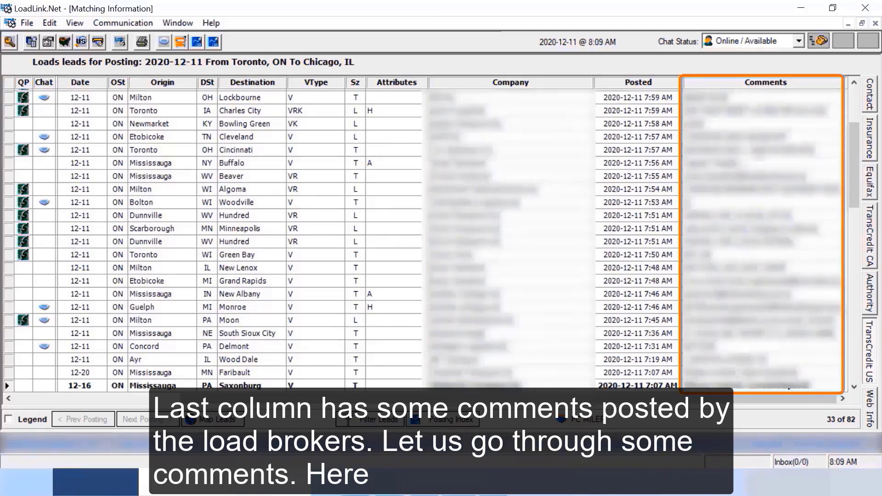
left_click(151, 228)
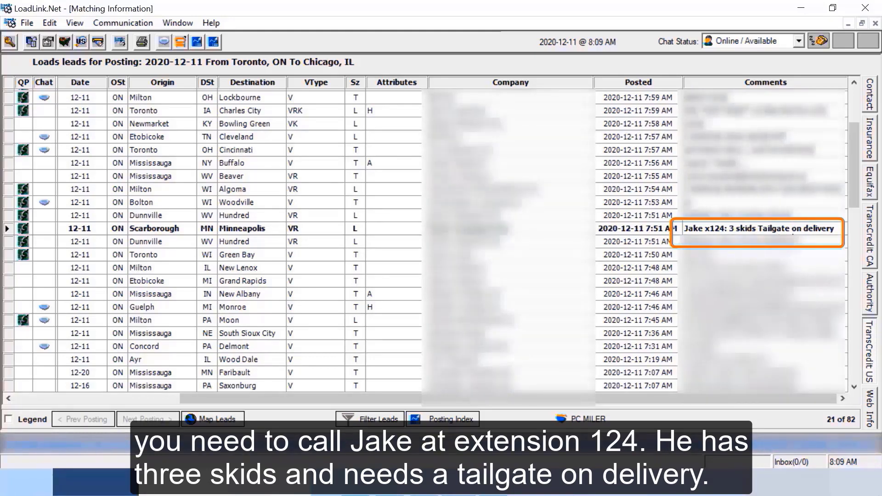
left_click(239, 346)
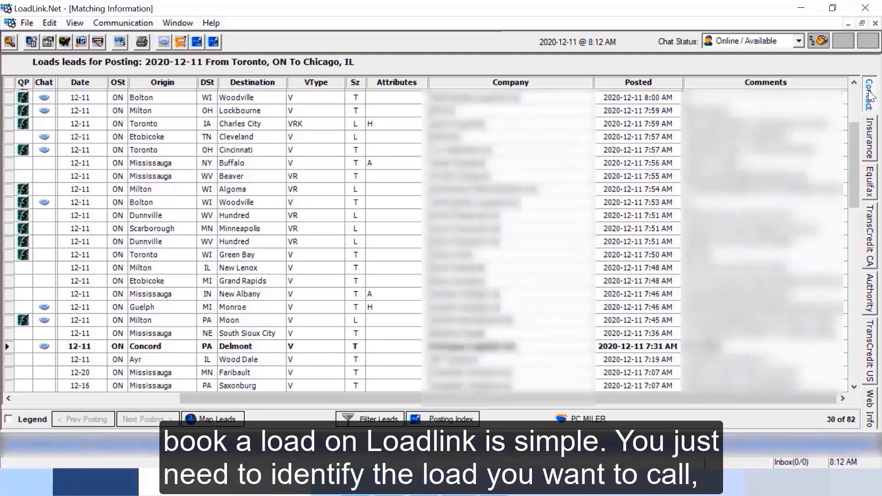
left_click(869, 95)
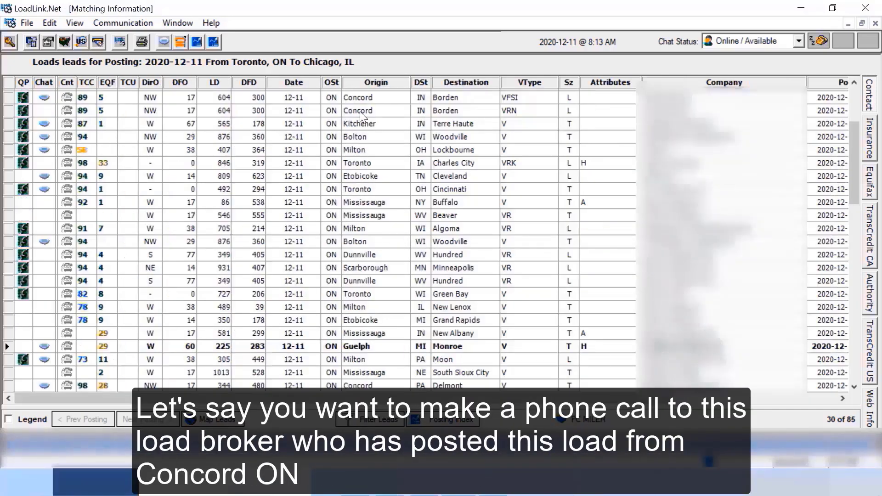
left_click(360, 112)
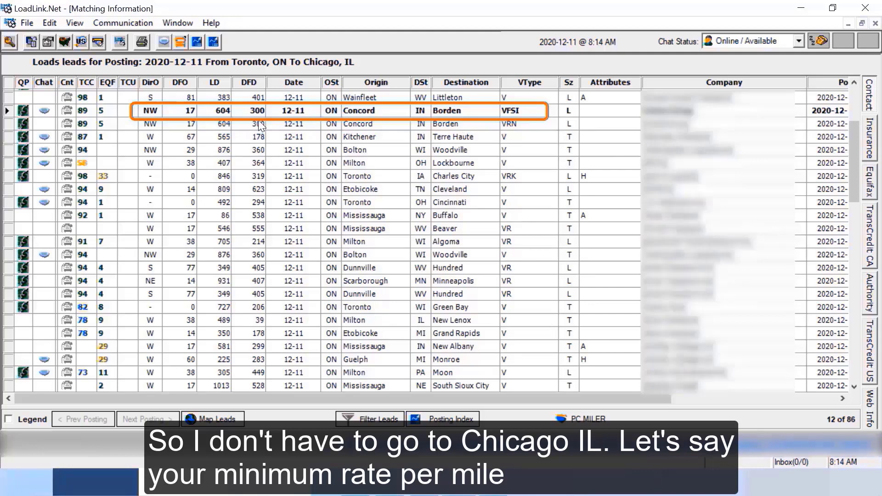
left_click_drag(261, 125, 194, 124)
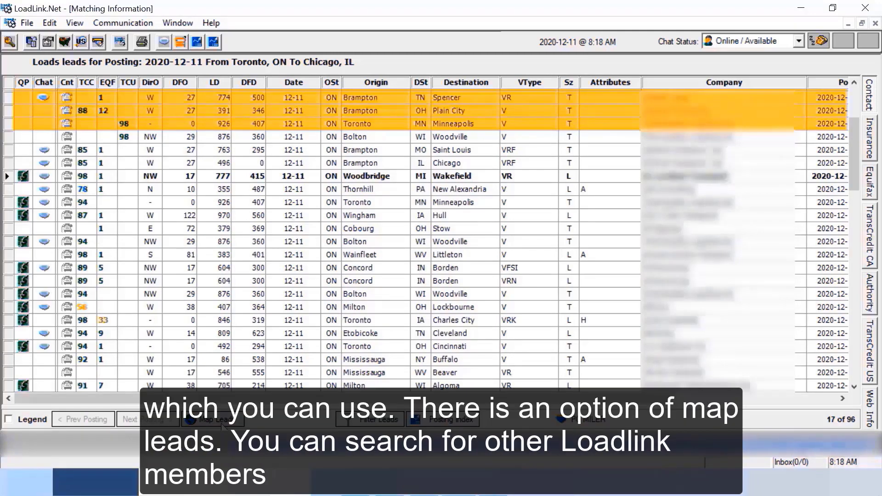
Glance at the View menu's search options, then select the Cobourg–Stow load, lead 21 of 96.
left_click(73, 23)
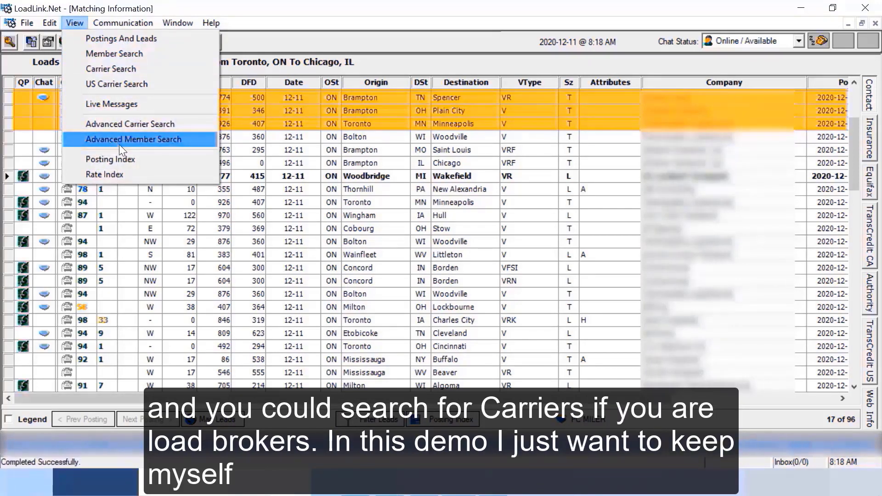
left_click(257, 229)
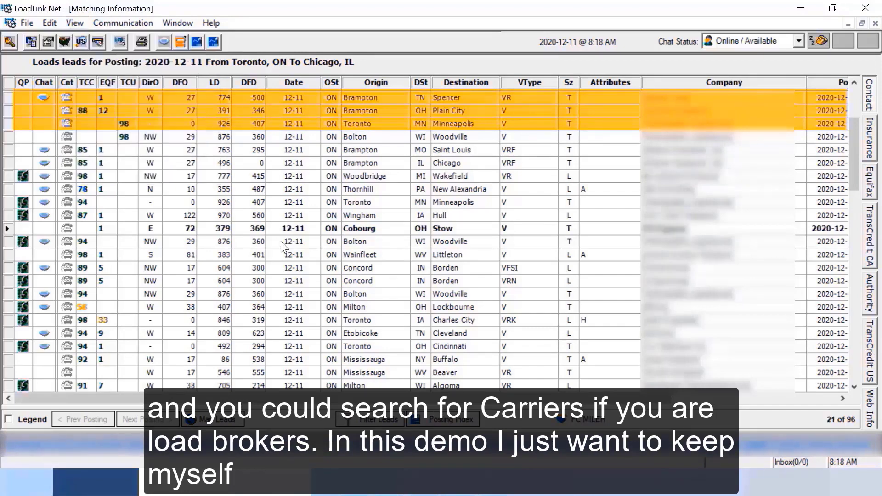